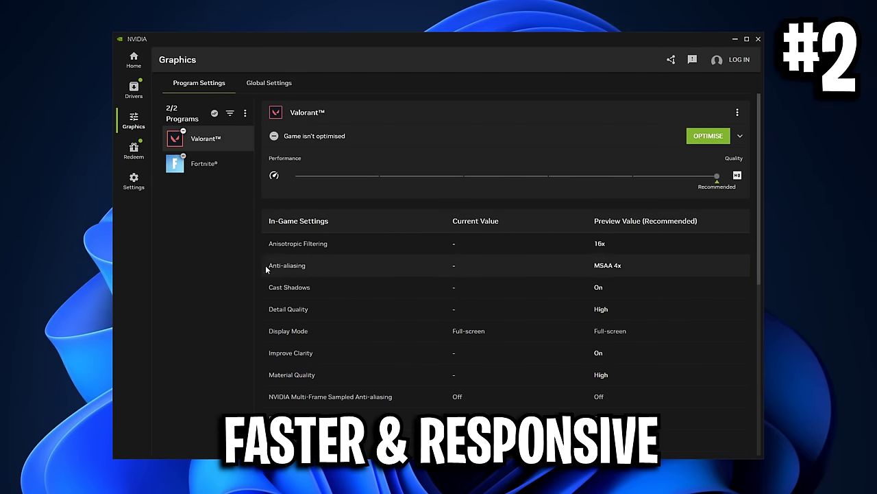
# - Visit Redeem, then compare the Global Settings and Valorant's Program Settings under Graphics
pyautogui.click(133, 149)
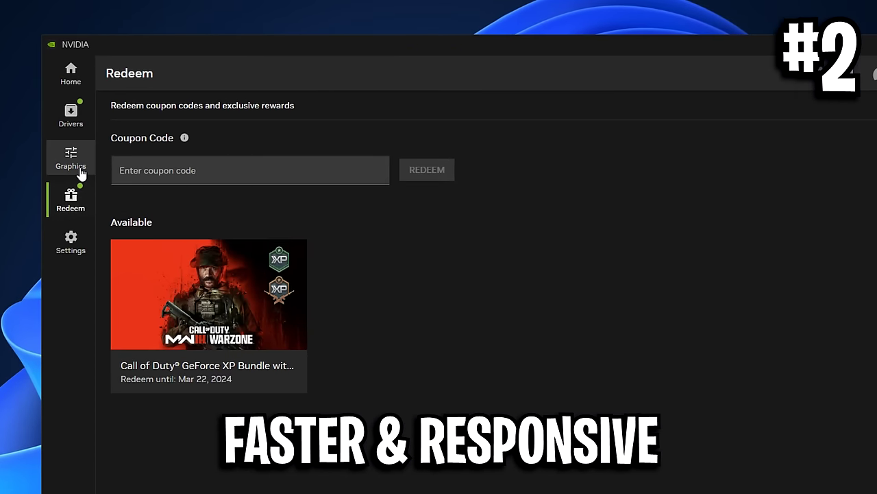
pyautogui.click(143, 125)
pyautogui.click(236, 113)
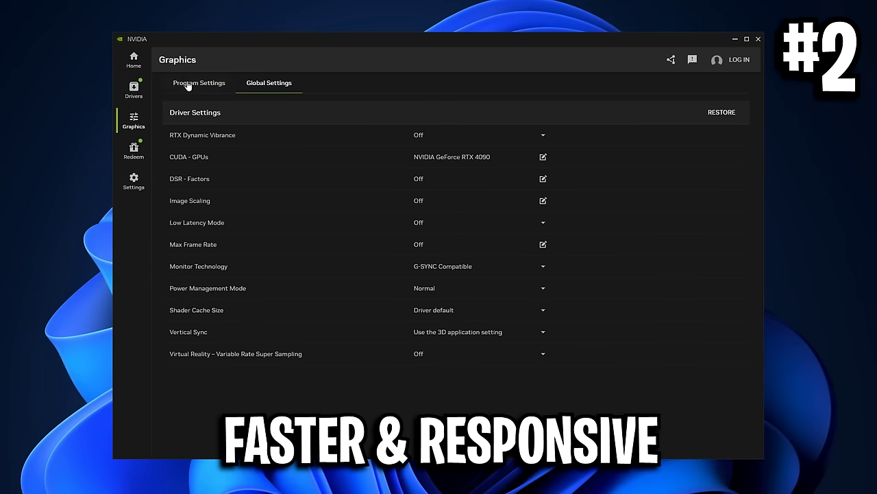
pyautogui.click(188, 85)
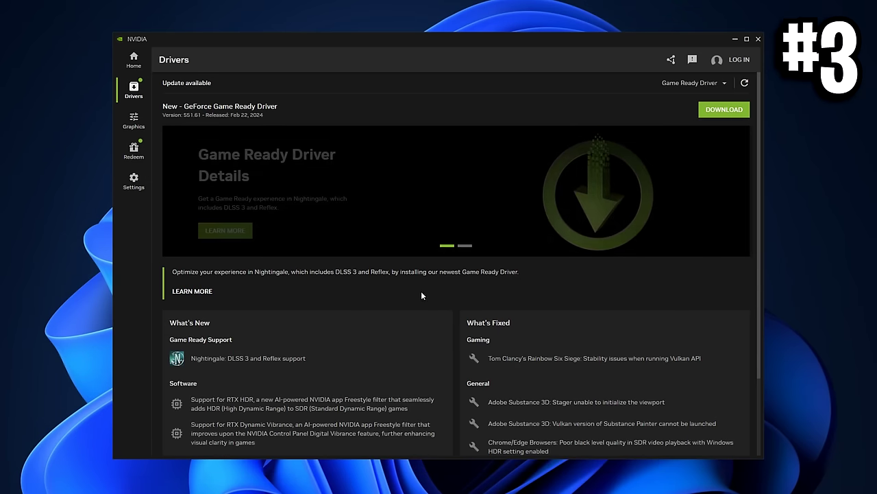
# - Scroll through the 551.61 driver release notes, then highlight 'Optimize' on the NVIDIA App feature page
pyautogui.scroll(-3, 403, 273)
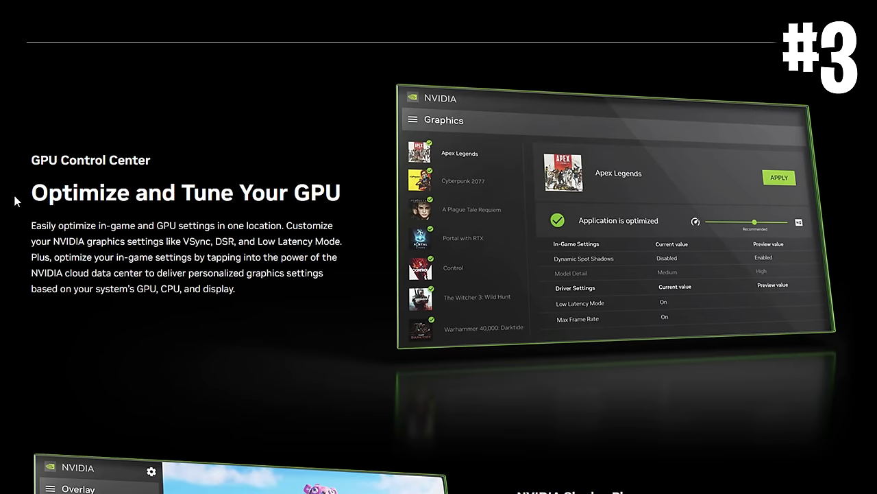
pyautogui.moveTo(27, 193); pyautogui.dragTo(134, 194)
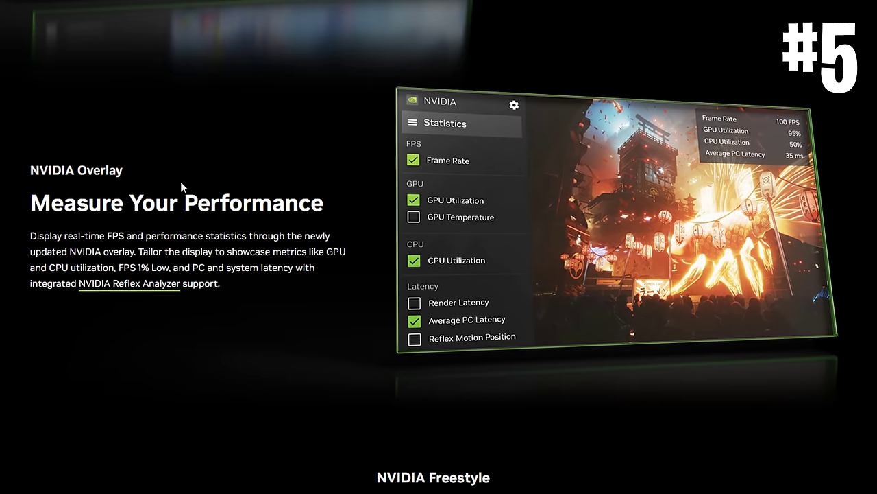
# - Highlight the performance and AI-Enhanced Game Visuals headings, then slide the RTX HDR and Dynamic Vibrance comparisons
pyautogui.moveTo(28, 207); pyautogui.dragTo(322, 214)
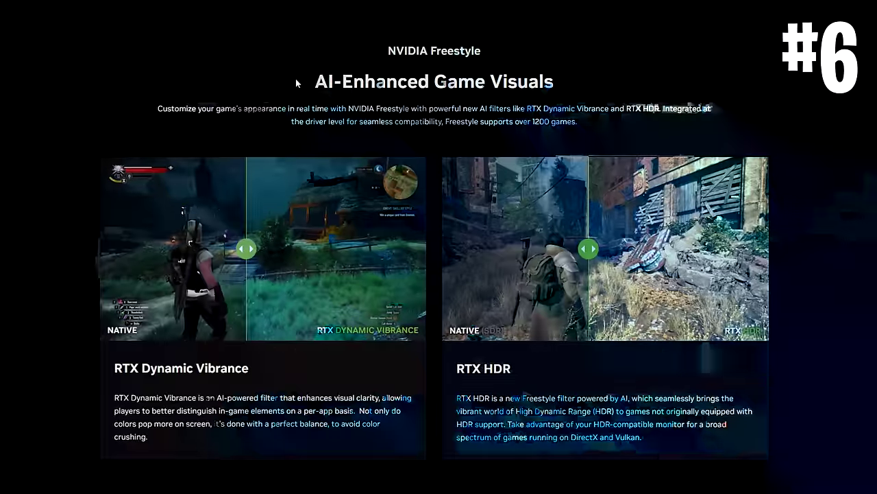
pyautogui.moveTo(304, 80); pyautogui.dragTo(582, 85)
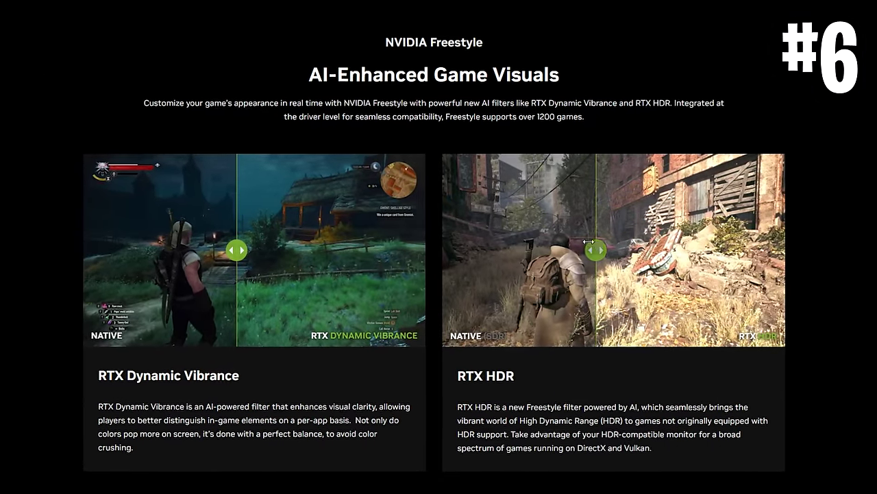
pyautogui.moveTo(594, 250); pyautogui.dragTo(687, 248)
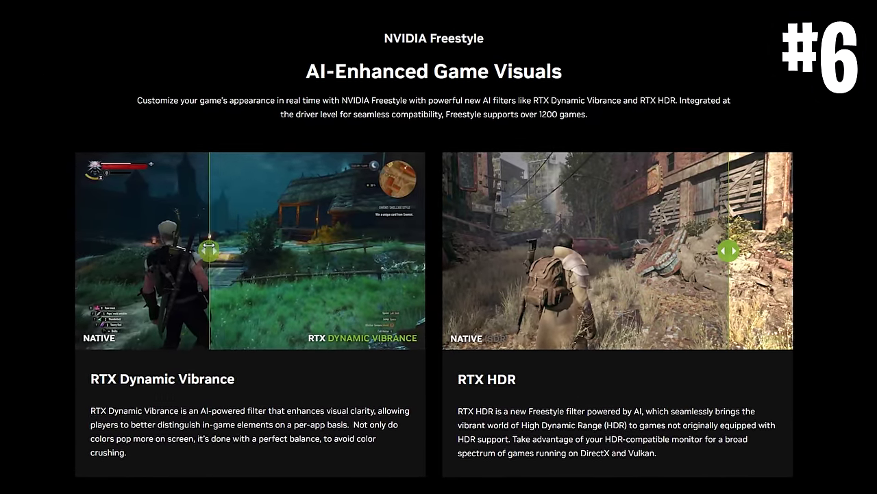
pyautogui.moveTo(235, 249); pyautogui.dragTo(369, 251)
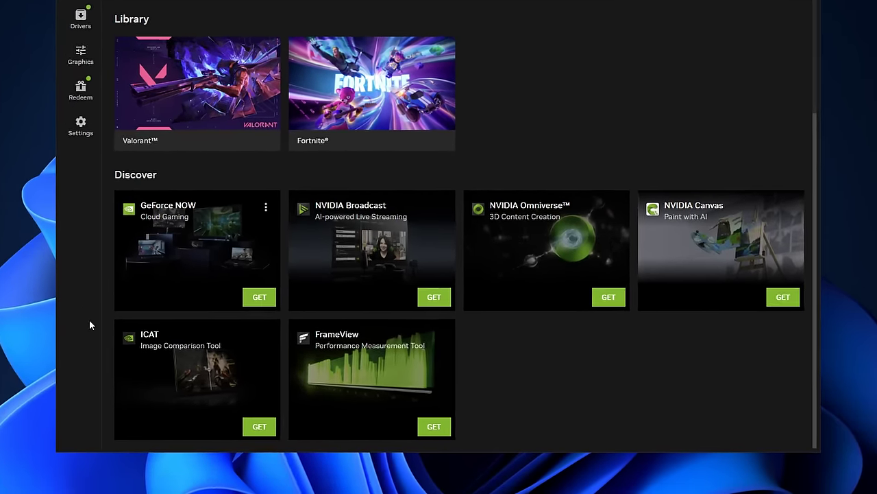
# - Look over the Discover app cards on the NVIDIA App Home page
pyautogui.moveTo(257, 348)
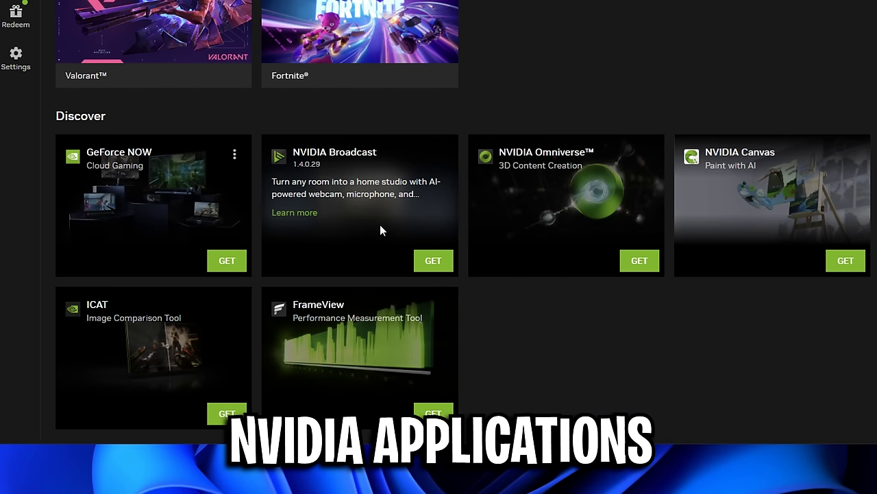
pyautogui.moveTo(323, 355)
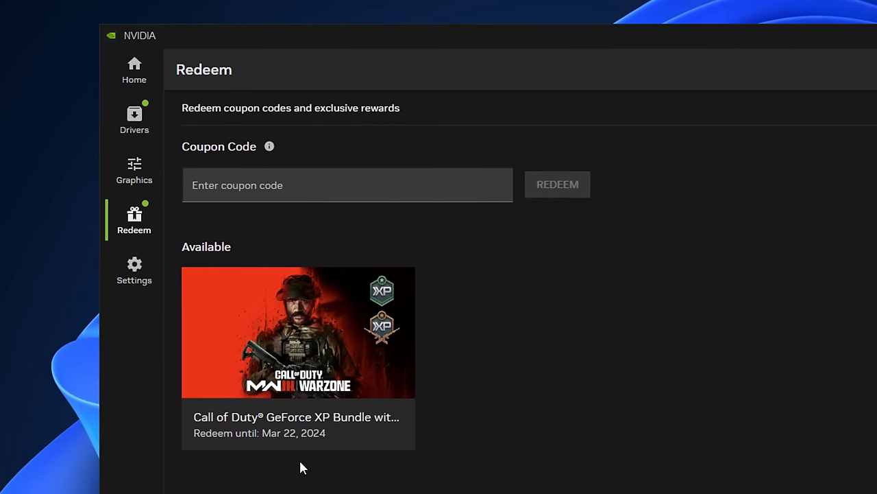
# - Start claiming the Call of Duty GeForce XP Bundle reward
pyautogui.click(288, 313)
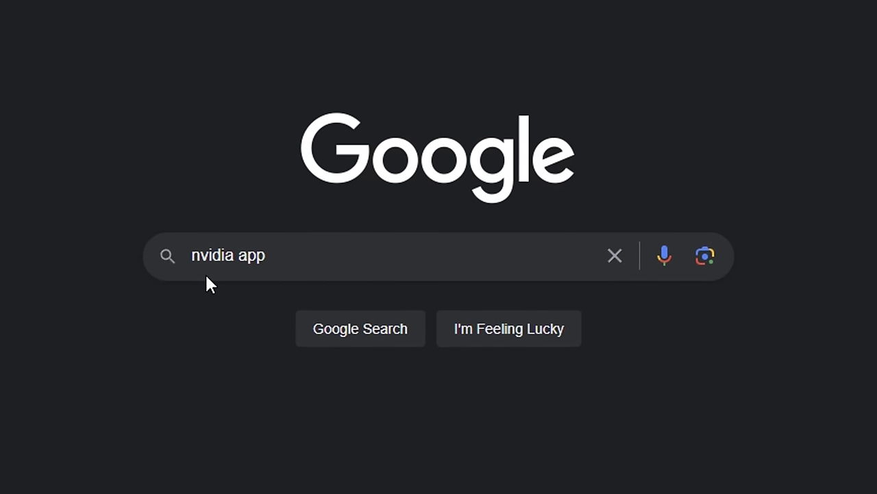
# - Search Google for 'nvidia app' and open the 'Download NVIDIA App for Gamers and Creators' result
pyautogui.press('Return')
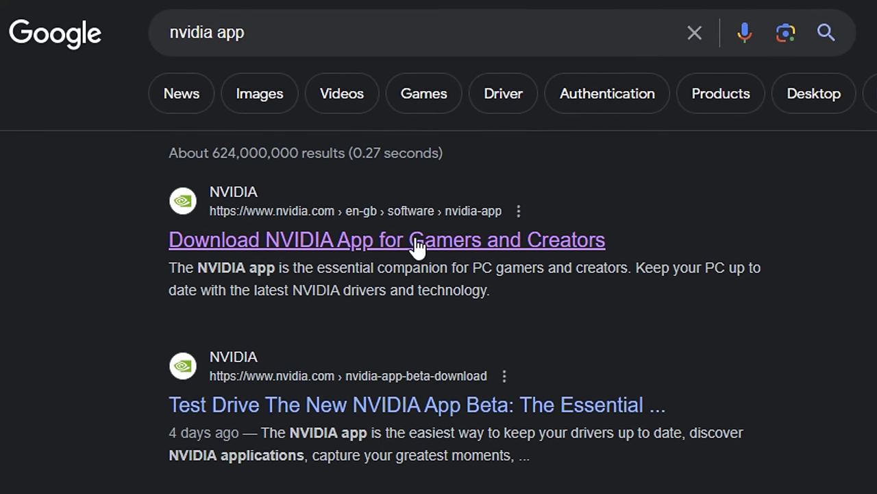
pyautogui.click(480, 248)
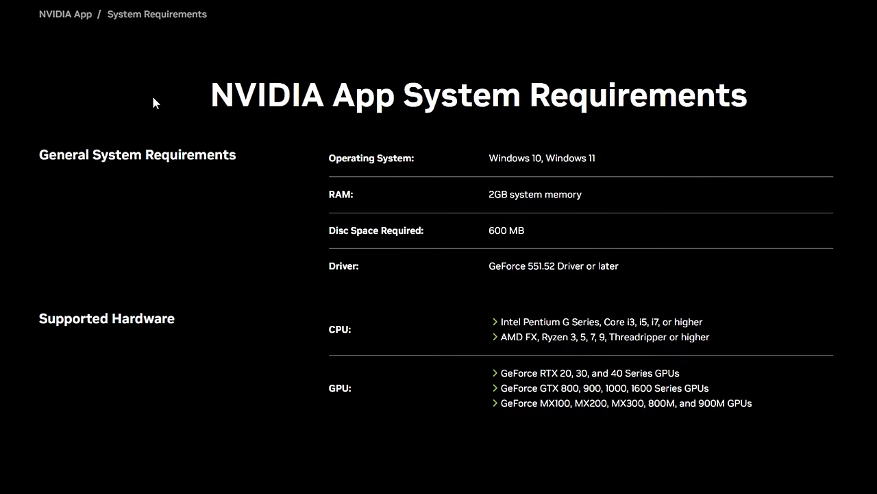
# - Highlight the NVIDIA App system requirements, then scroll down to the NVIDIA App Beta section
pyautogui.moveTo(209, 93); pyautogui.dragTo(789, 94)
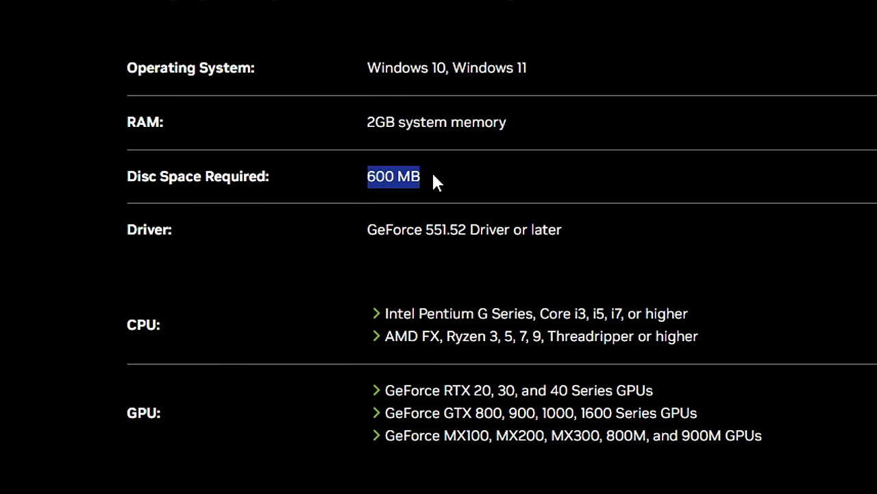
pyautogui.click(545, 181)
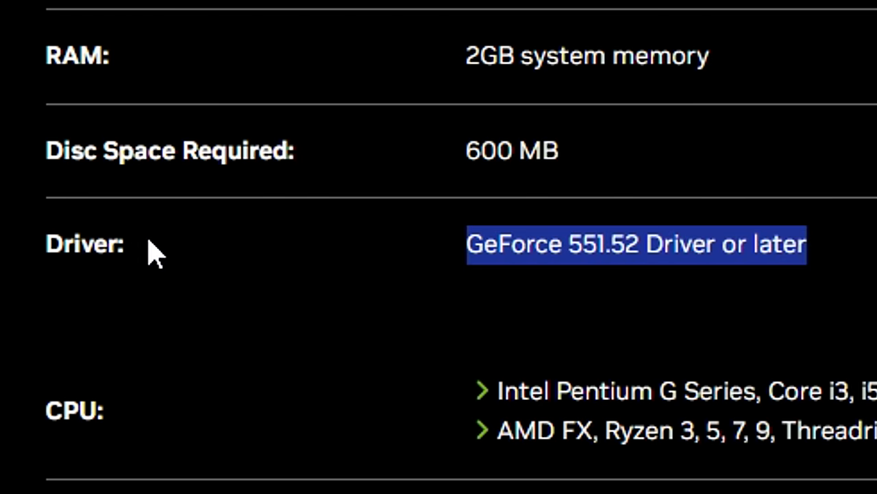
pyautogui.click(43, 421)
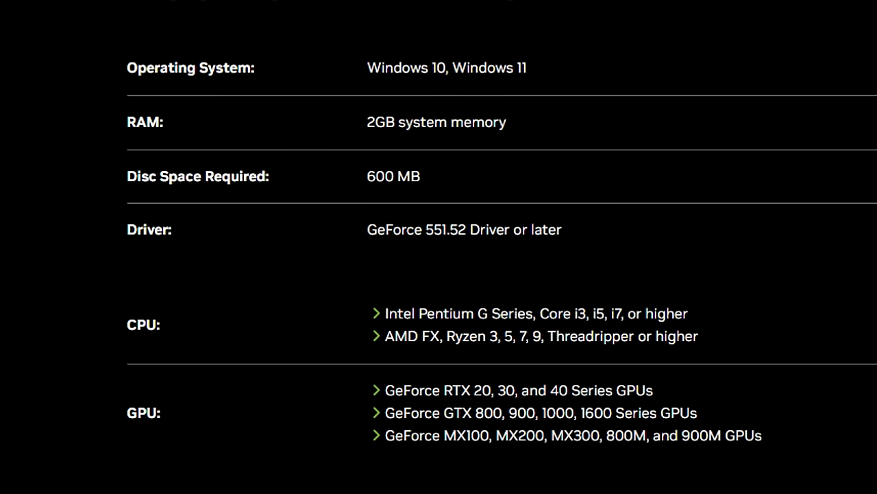
pyautogui.scroll(-5, 439, 274)
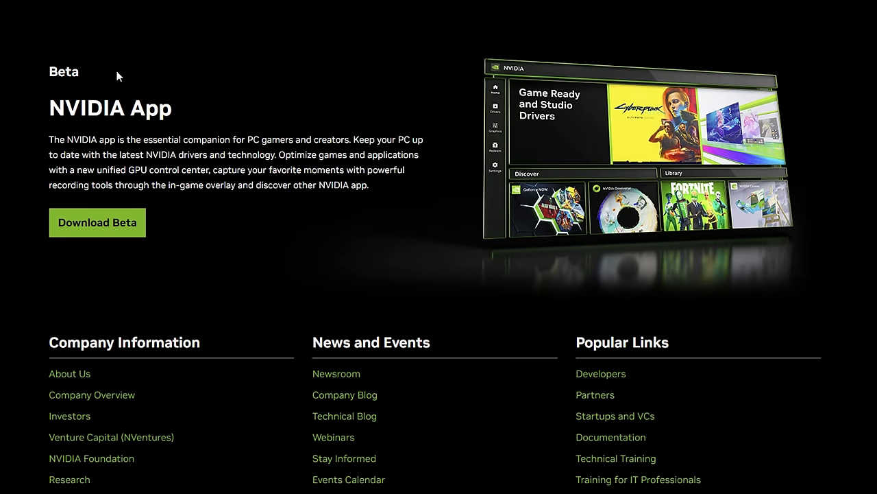
pyautogui.doubleClick(66, 72)
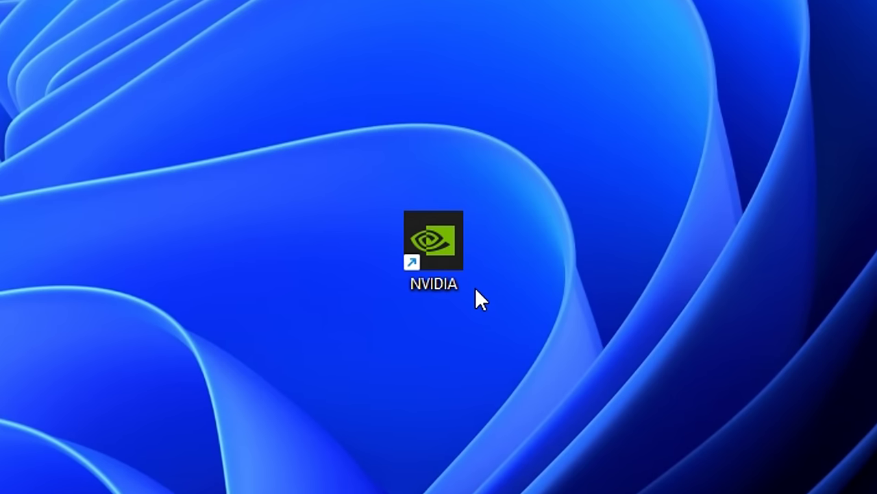
# - Launch NVIDIA App from the desktop shortcut and review the 551.61 Game Ready Driver details
pyautogui.doubleClick(442, 234)
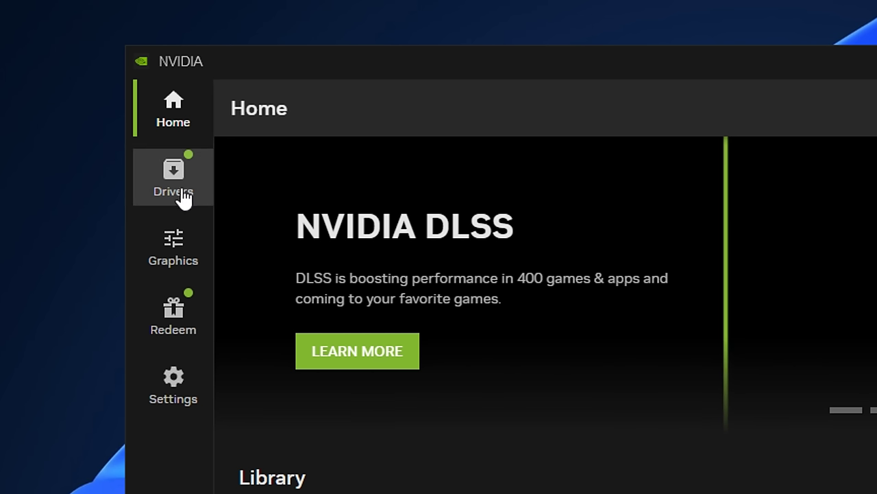
pyautogui.click(183, 194)
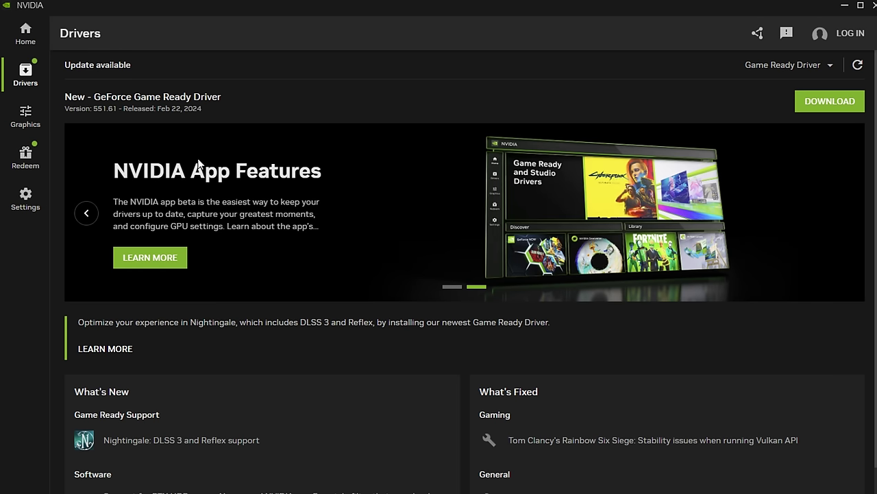
pyautogui.scroll(-2, 334, 355)
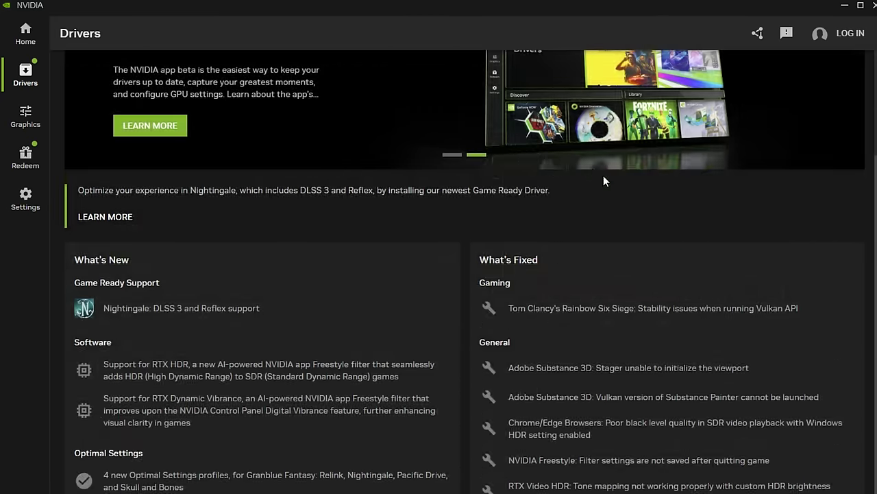
pyautogui.scroll(1, 340, 443)
pyautogui.scroll(1, 317, 433)
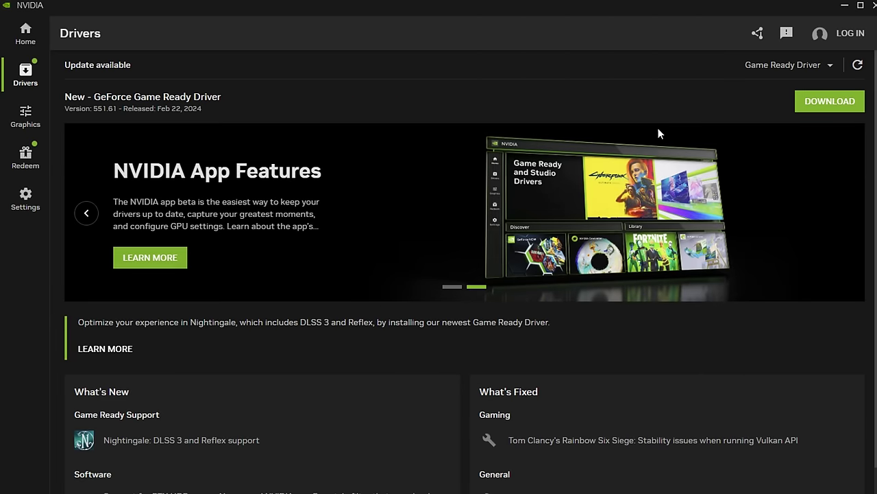
pyautogui.scroll(-1, 767, 201)
pyautogui.scroll(-1, 741, 236)
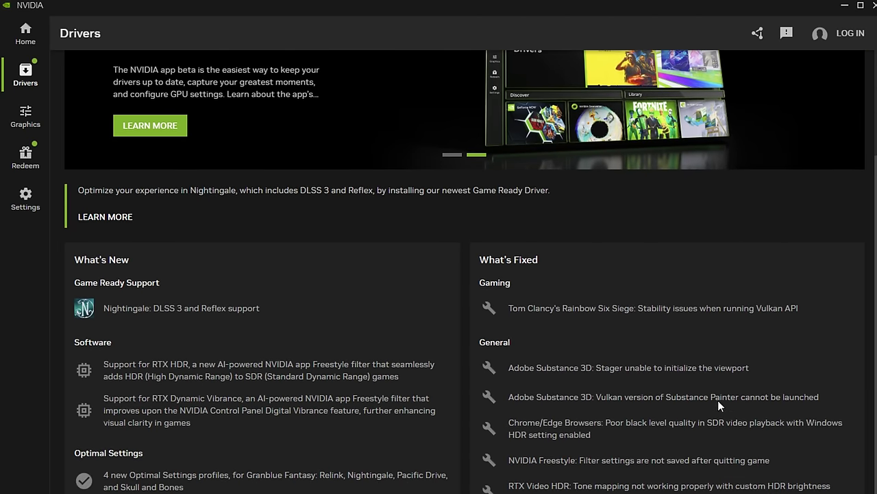
pyautogui.scroll(2, 455, 425)
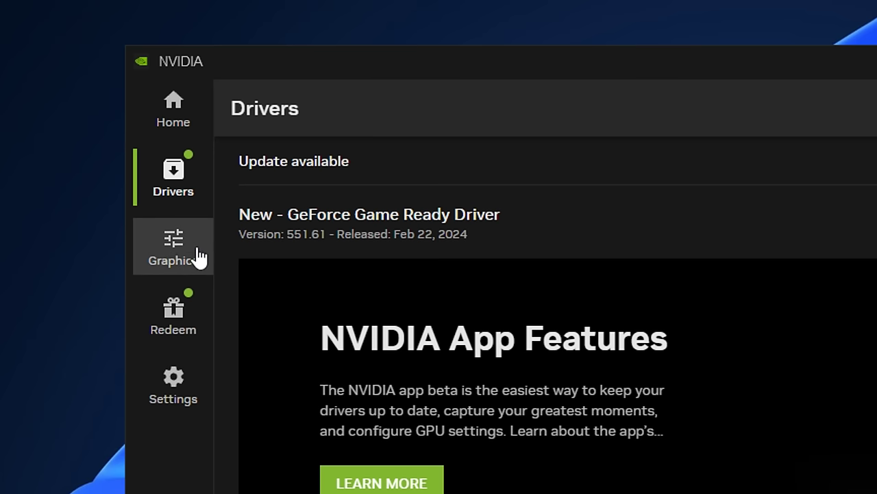
pyautogui.click(196, 255)
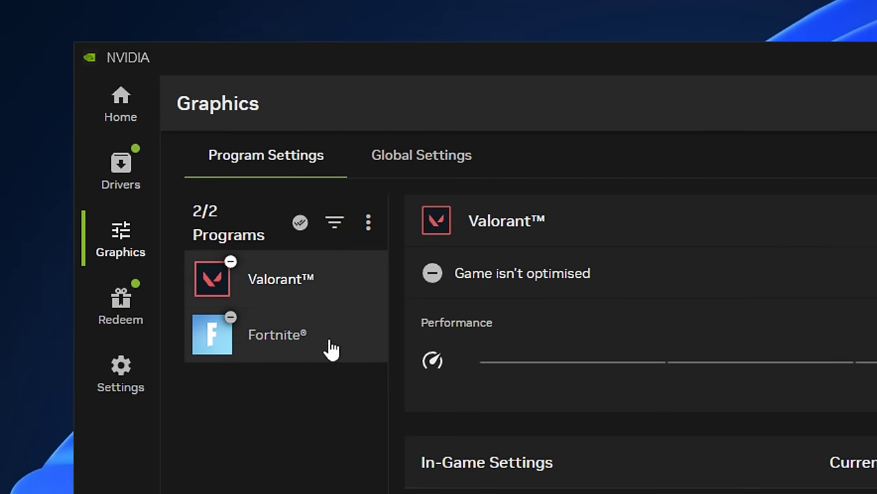
# - Select Fortnite and slide its optimisation fully to Performance, previewing Low textures and Near view distance
pyautogui.click(346, 353)
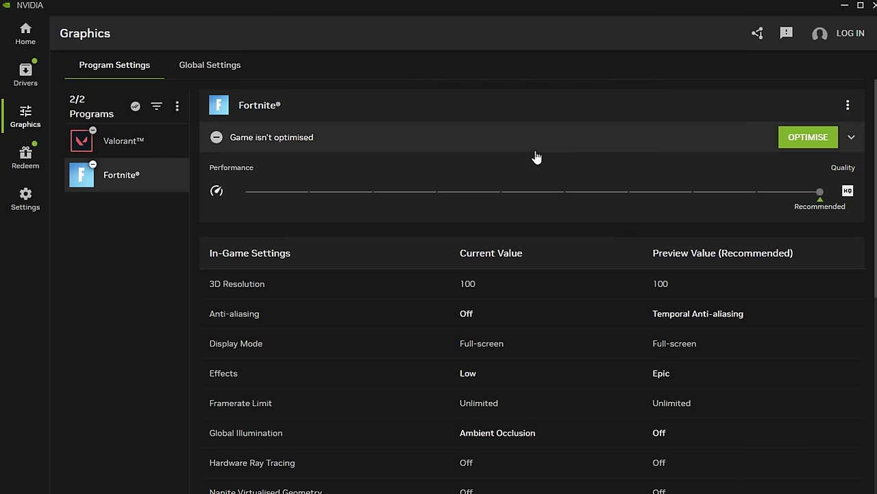
pyautogui.moveTo(821, 198); pyautogui.dragTo(249, 199)
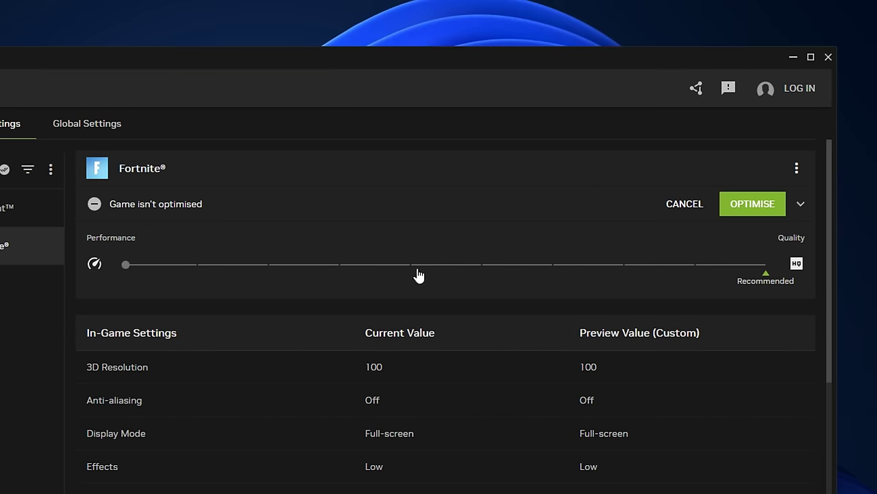
pyautogui.scroll(-10, 657, 303)
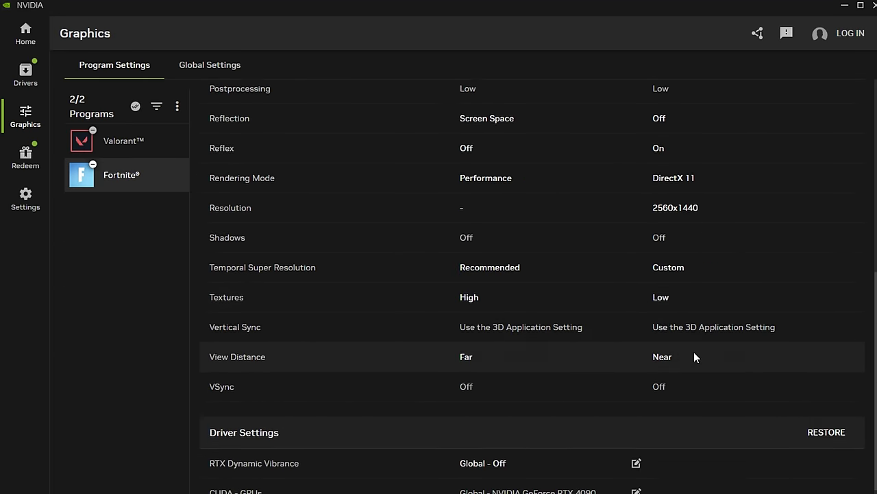
pyautogui.scroll(-3, 693, 357)
pyautogui.scroll(10, 501, 362)
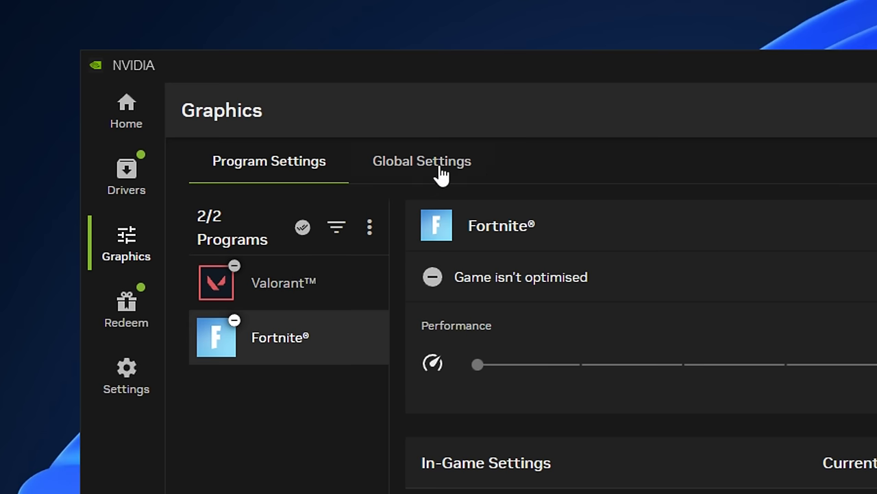
# - Read the RTX Dynamic Vibrance info, then cancel the CUDA - GPUs and Image Scaling dialogs unchanged
pyautogui.click(445, 173)
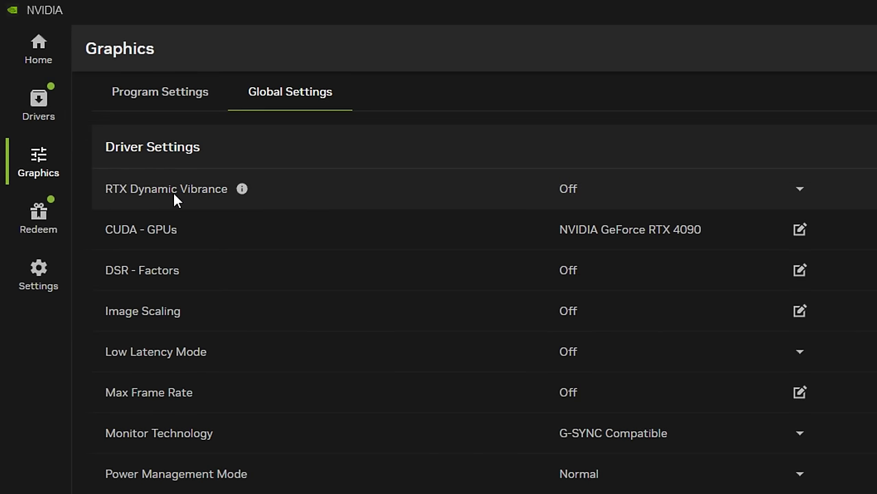
pyautogui.click(242, 190)
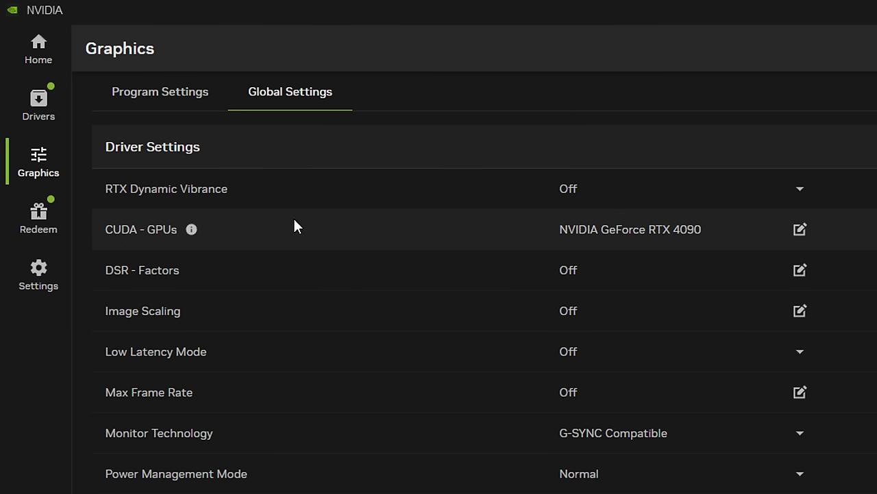
pyautogui.click(602, 226)
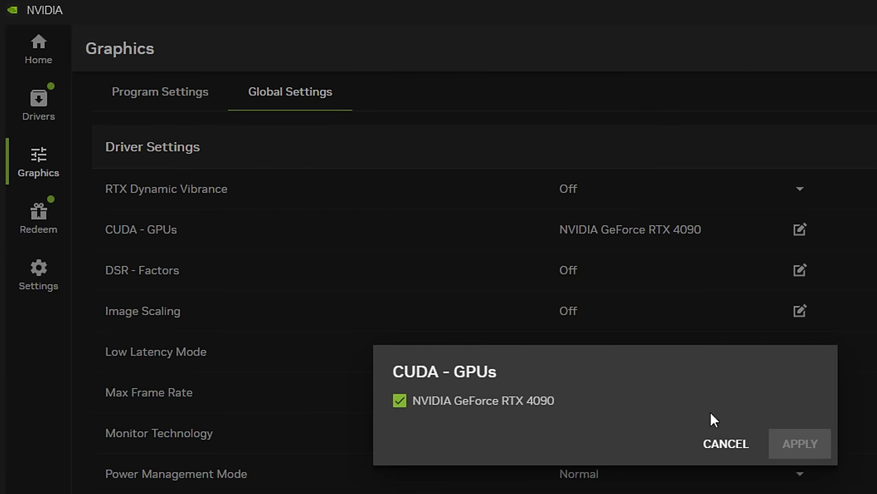
pyautogui.click(751, 449)
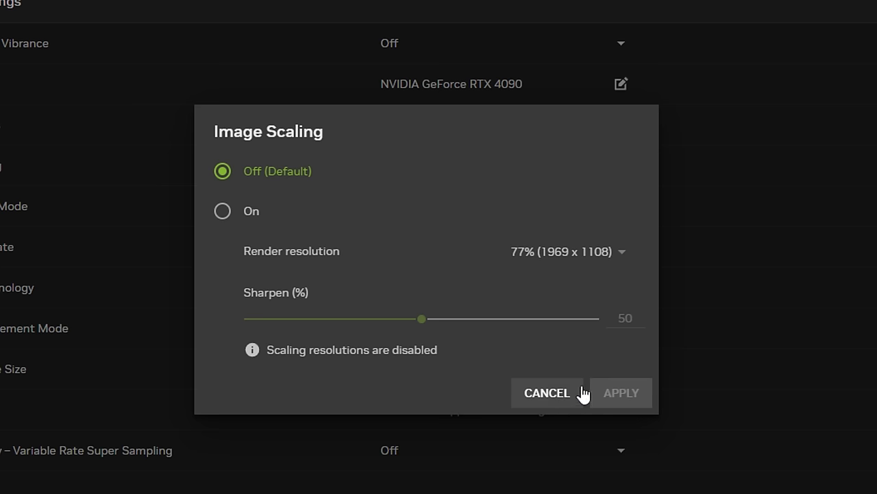
pyautogui.click(560, 402)
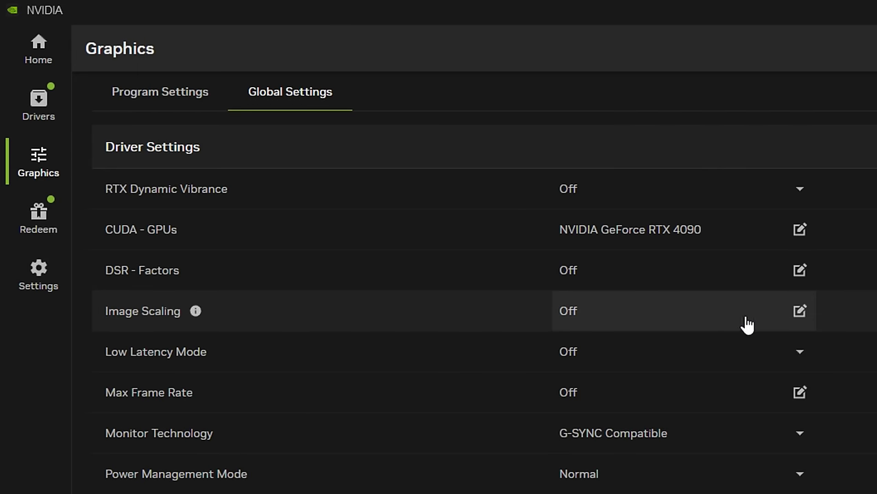
# - Set Low Latency Mode to On, keep G-SYNC Compatible monitor technology, and check Power Management Mode
pyautogui.click(596, 364)
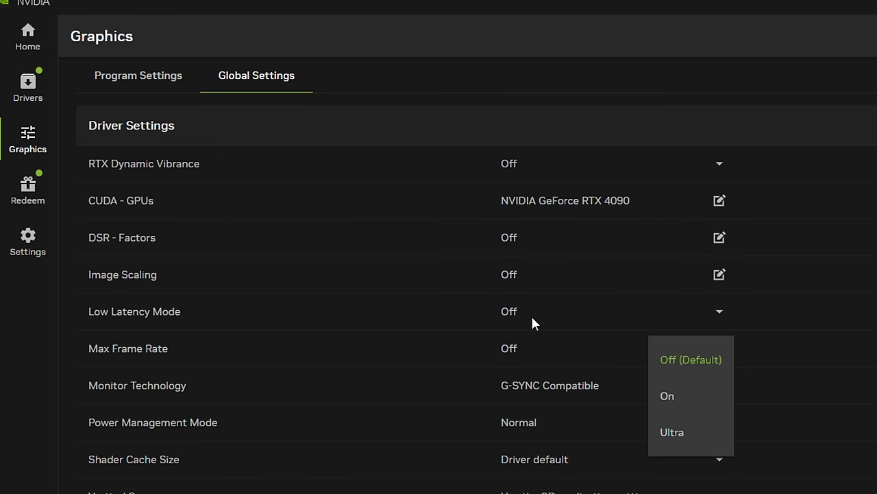
pyautogui.click(700, 403)
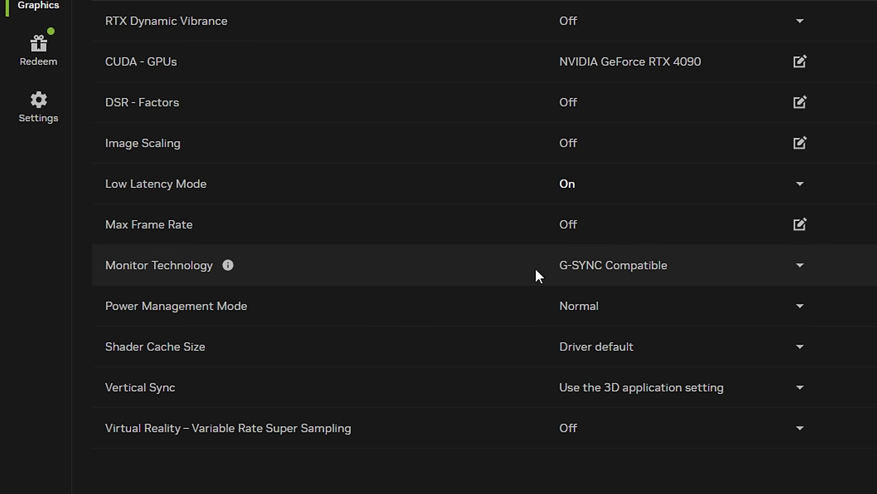
pyautogui.click(600, 266)
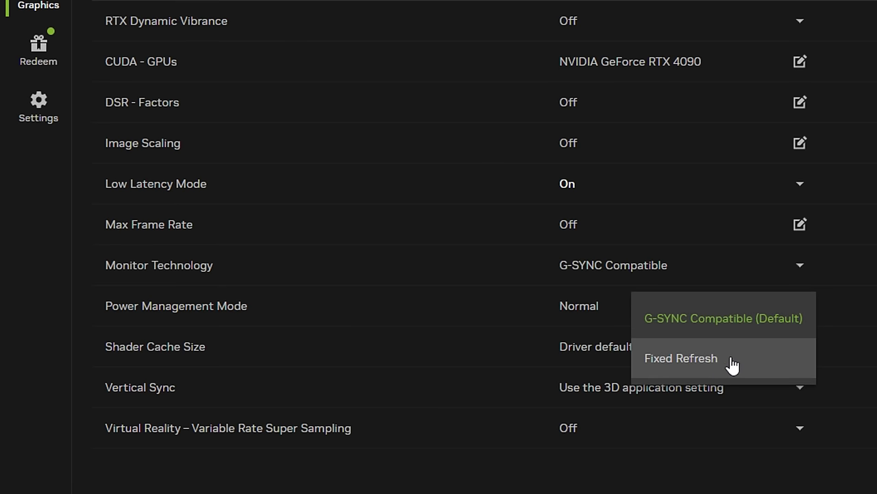
pyautogui.click(763, 323)
pyautogui.click(644, 312)
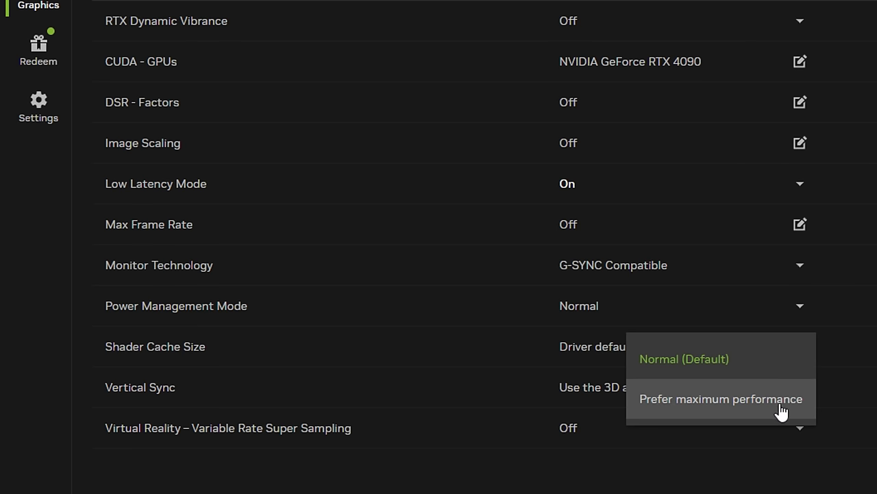
pyautogui.click(133, 351)
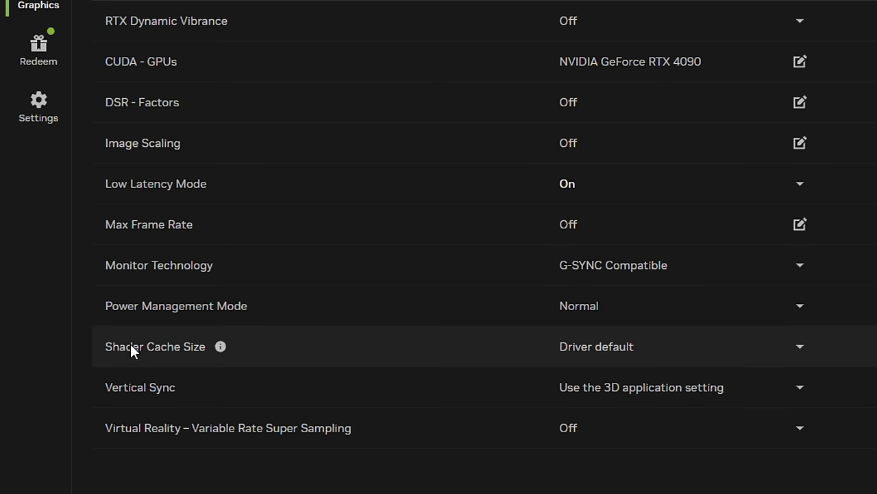
pyautogui.click(605, 348)
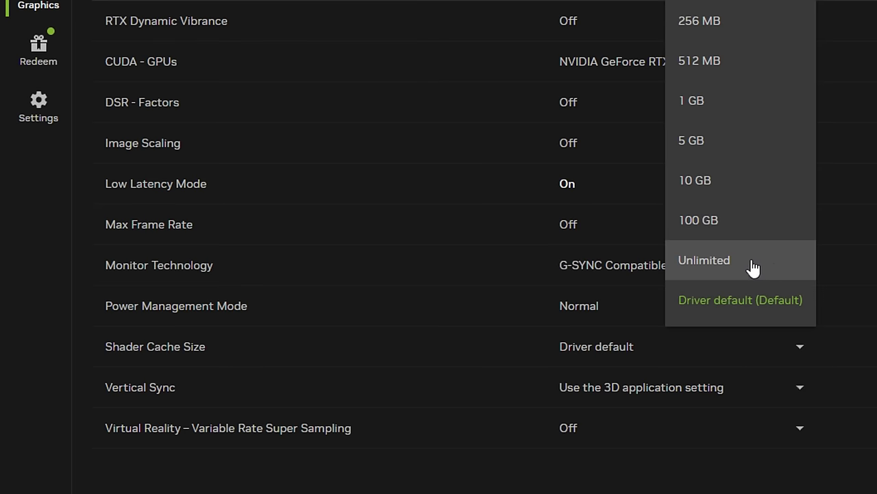
pyautogui.click(695, 268)
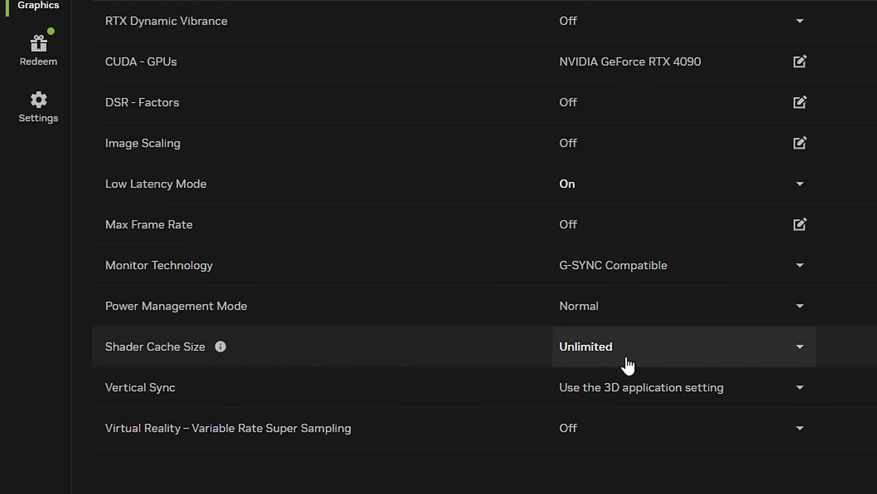
pyautogui.click(624, 354)
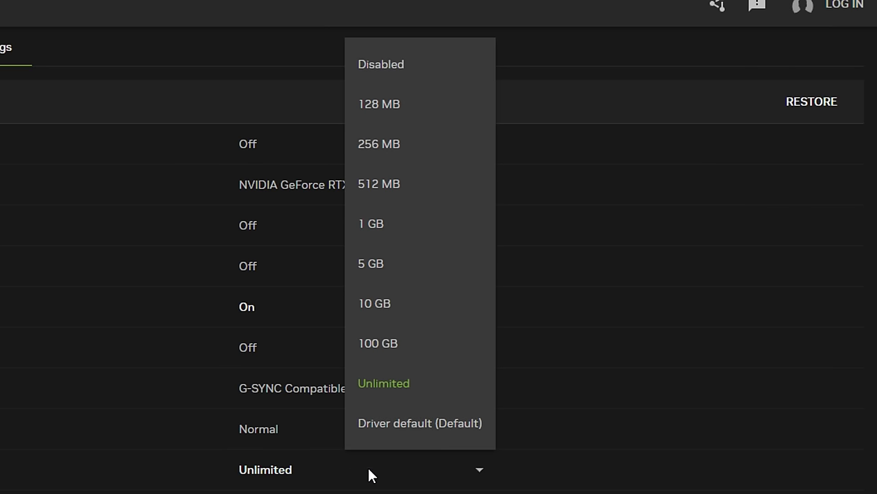
pyautogui.click(434, 430)
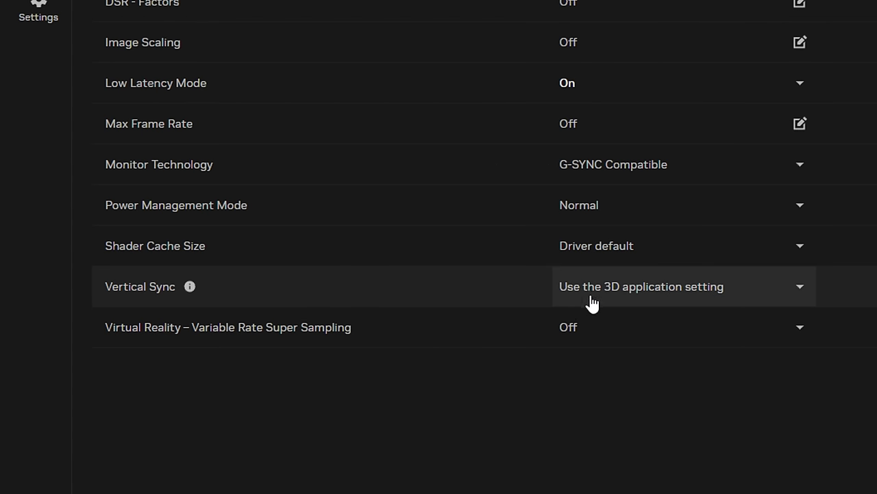
# - Leave Vertical Sync on Use the 3D application setting, then visit the Redeem and Settings pages
pyautogui.click(743, 288)
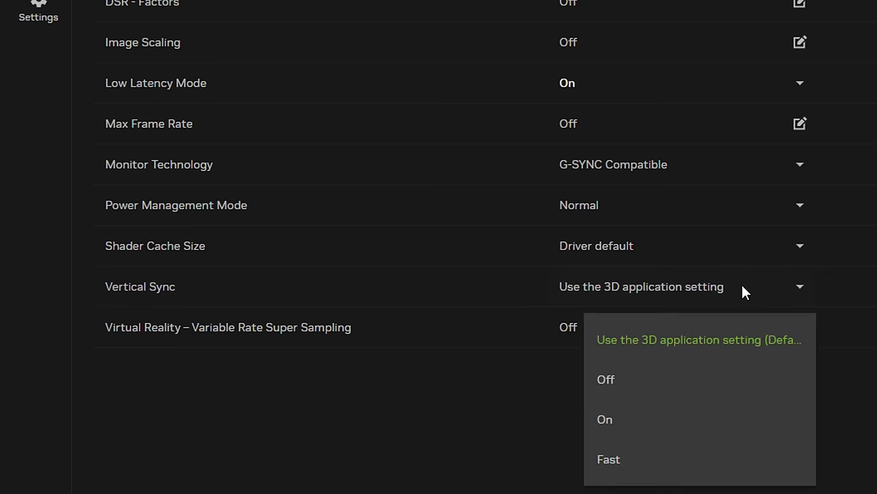
pyautogui.click(739, 336)
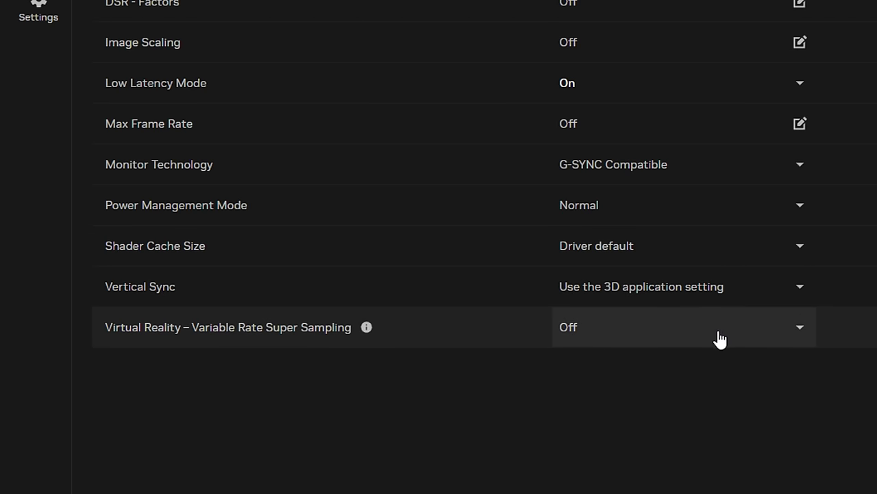
pyautogui.click(186, 323)
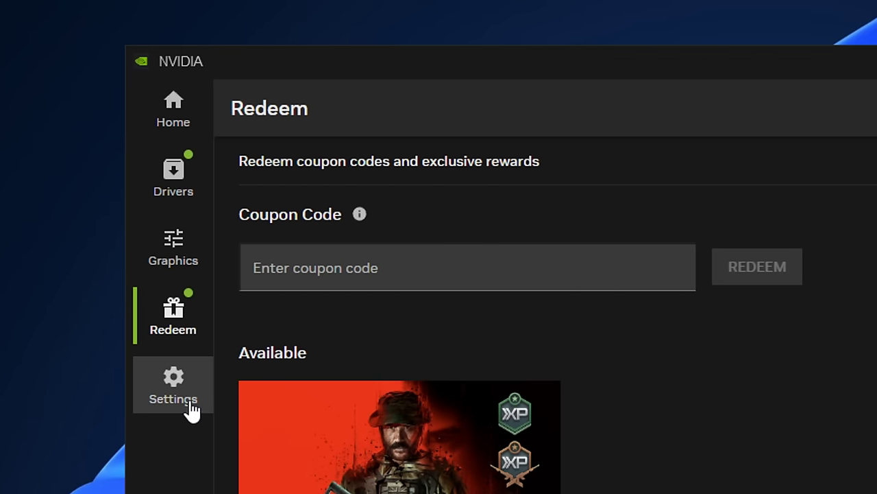
pyautogui.click(191, 404)
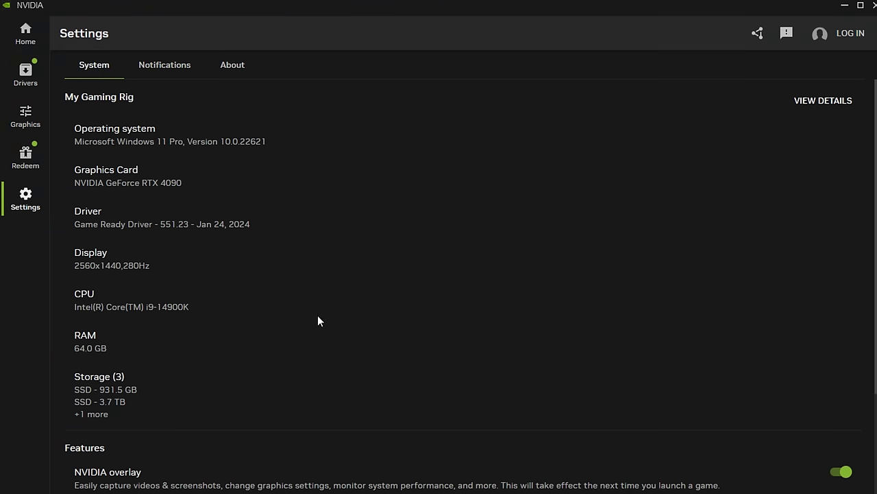
# - Switch off the Game filters and Photo mode toggle under Features in System settings
pyautogui.scroll(-4, 231, 279)
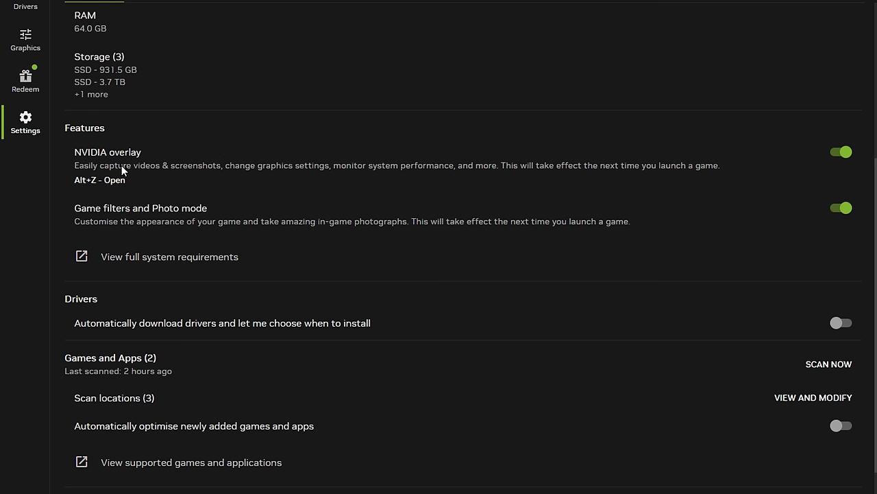
pyautogui.click(842, 214)
pyautogui.scroll(-1, 589, 226)
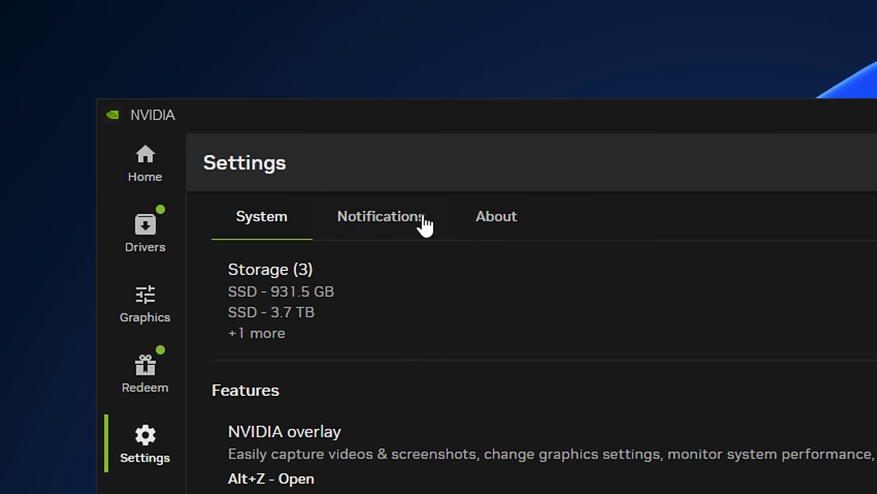
# - Disable Driver updates and Available rewards notifications and stop configuration, performance and usage data sharing
pyautogui.click(412, 228)
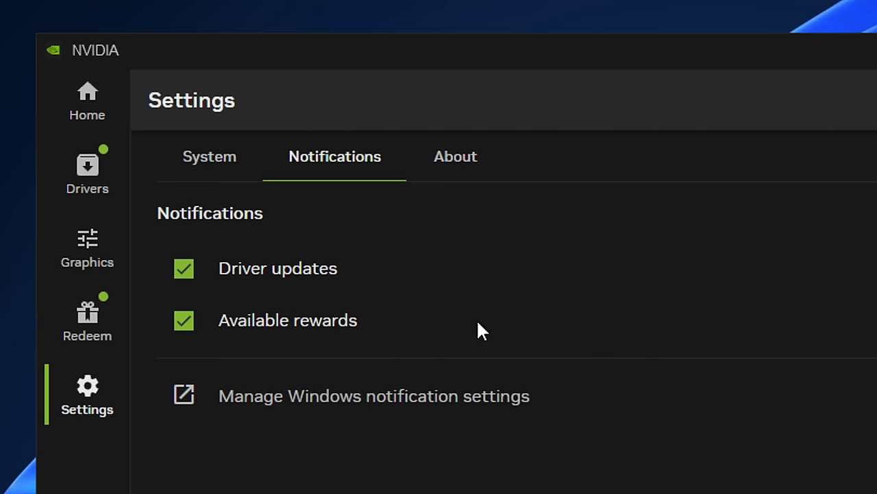
pyautogui.click(248, 283)
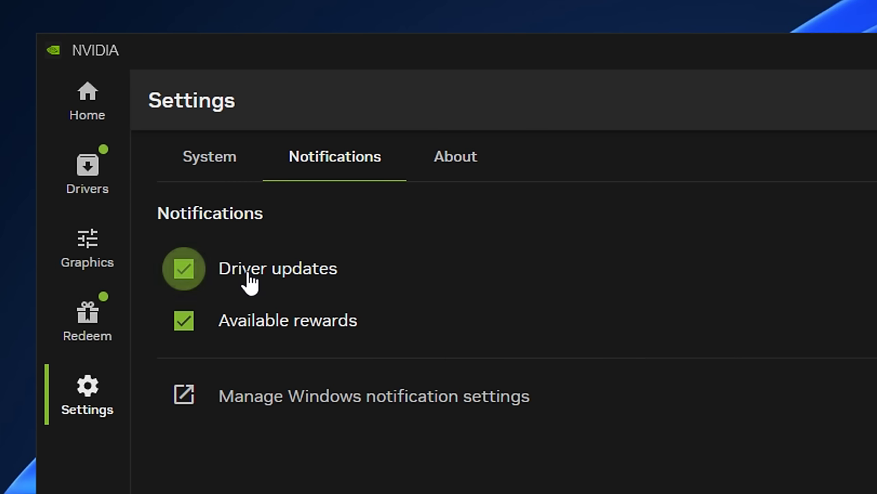
pyautogui.click(268, 335)
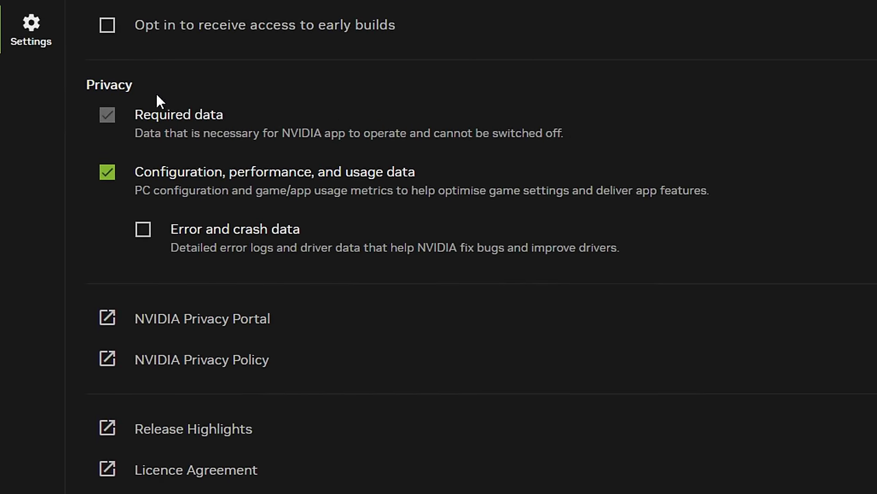
pyautogui.click(108, 172)
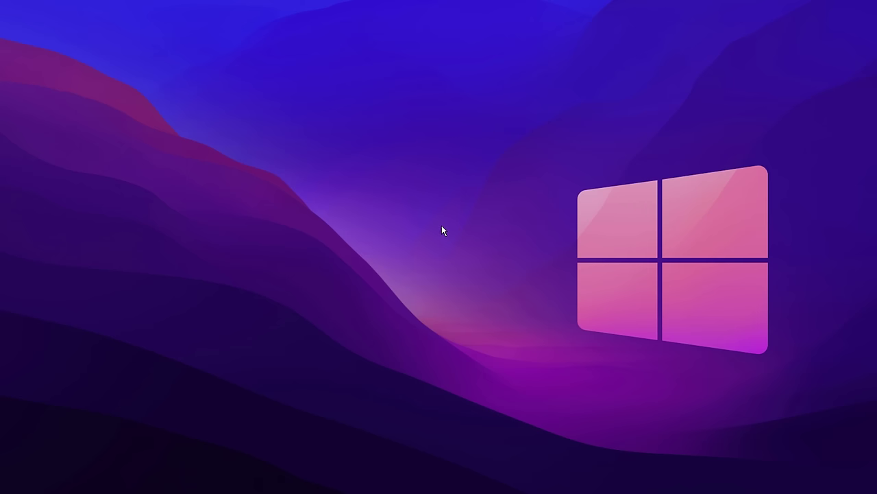
# - Launch NVIDIA Control Panel from the desktop context menu and go to Manage 3D Settings
pyautogui.rightClick(442, 226)
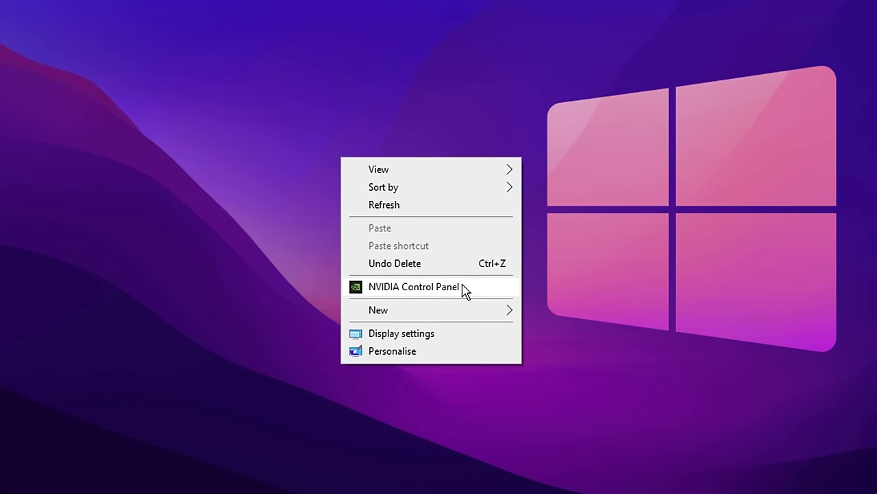
pyautogui.click(464, 290)
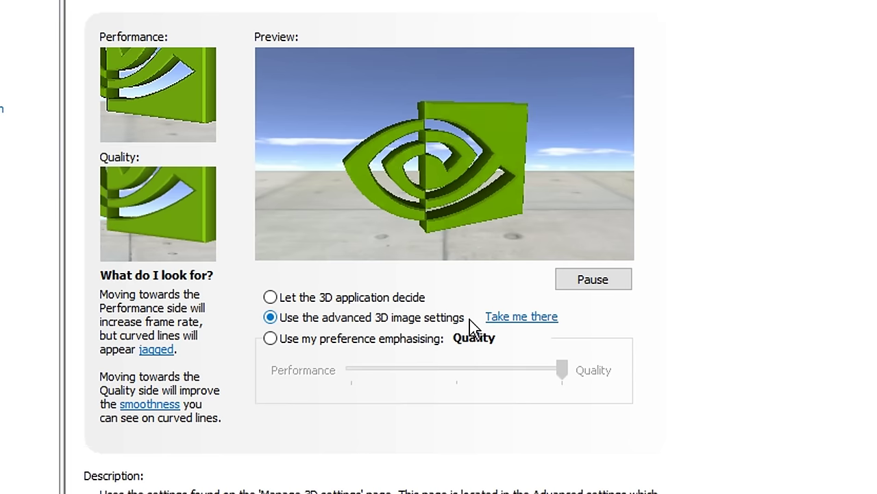
pyautogui.click(500, 317)
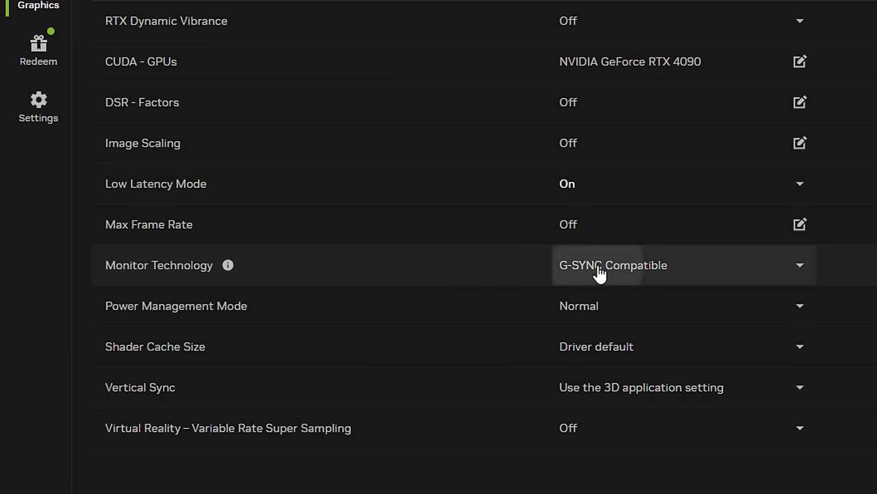
# - Show the Global Settings Monitor Technology options: G-SYNC Compatible or Fixed Refresh
pyautogui.click(599, 271)
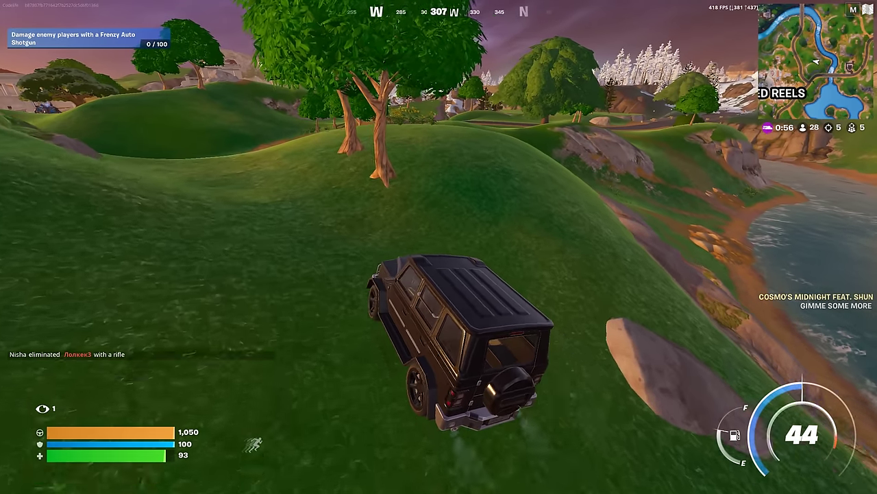
# - Drive the black SUV forward across the grassy hills toward the road
pyautogui.press('w')
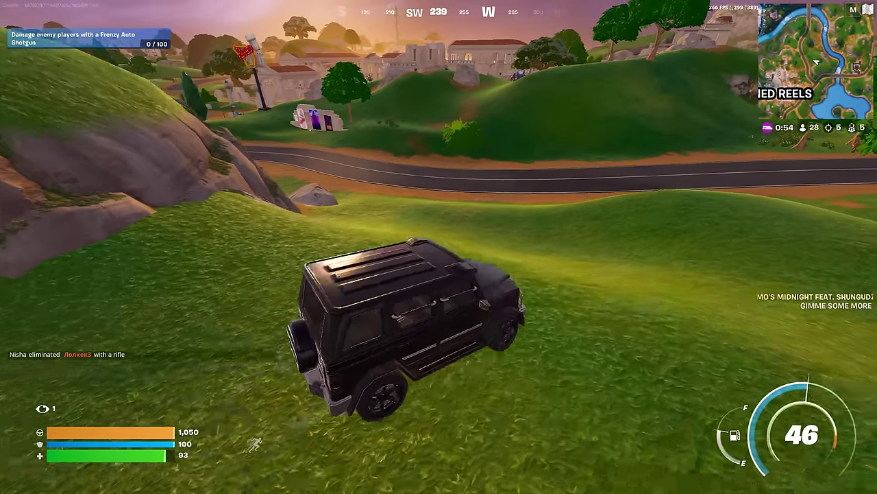
pyautogui.press('w')
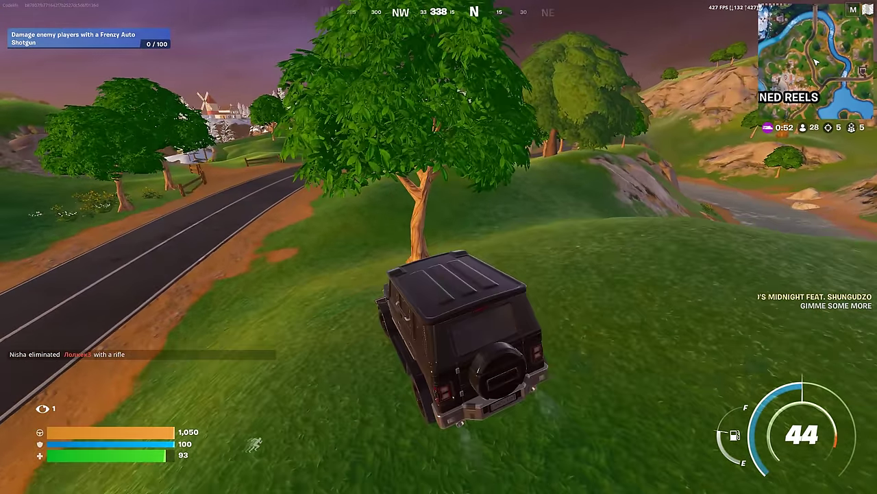